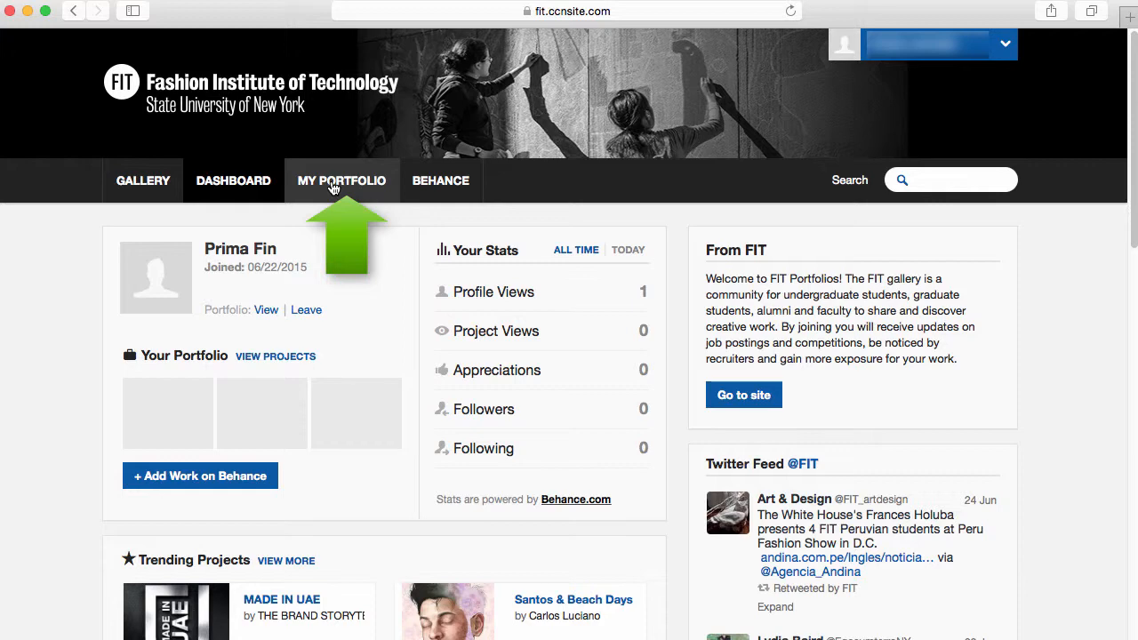
# - Open the public profile's editor in the portfolio, review its basic information and About Me fields, and return to the profile
pyautogui.click(332, 185)
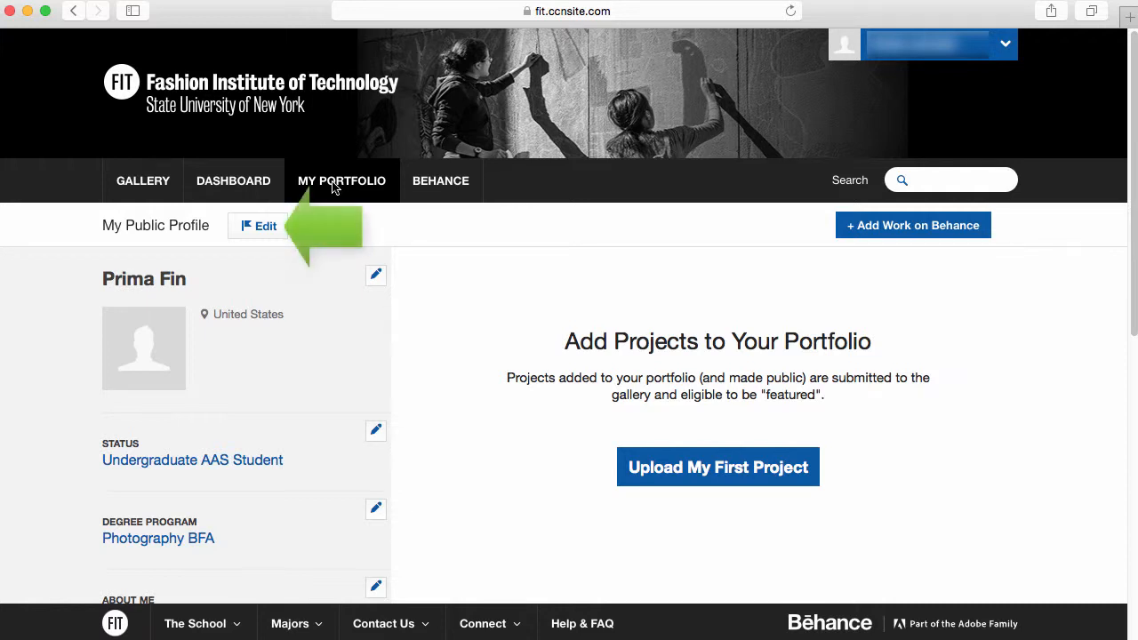
pyautogui.click(267, 228)
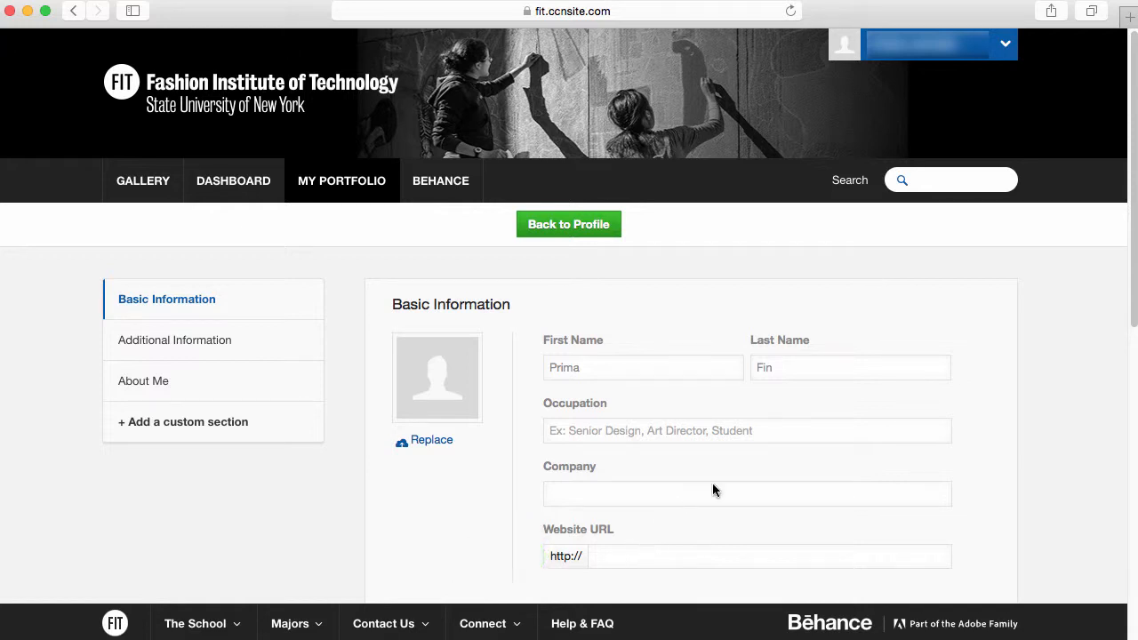
pyautogui.moveTo(1135, 315); pyautogui.dragTo(1134, 592)
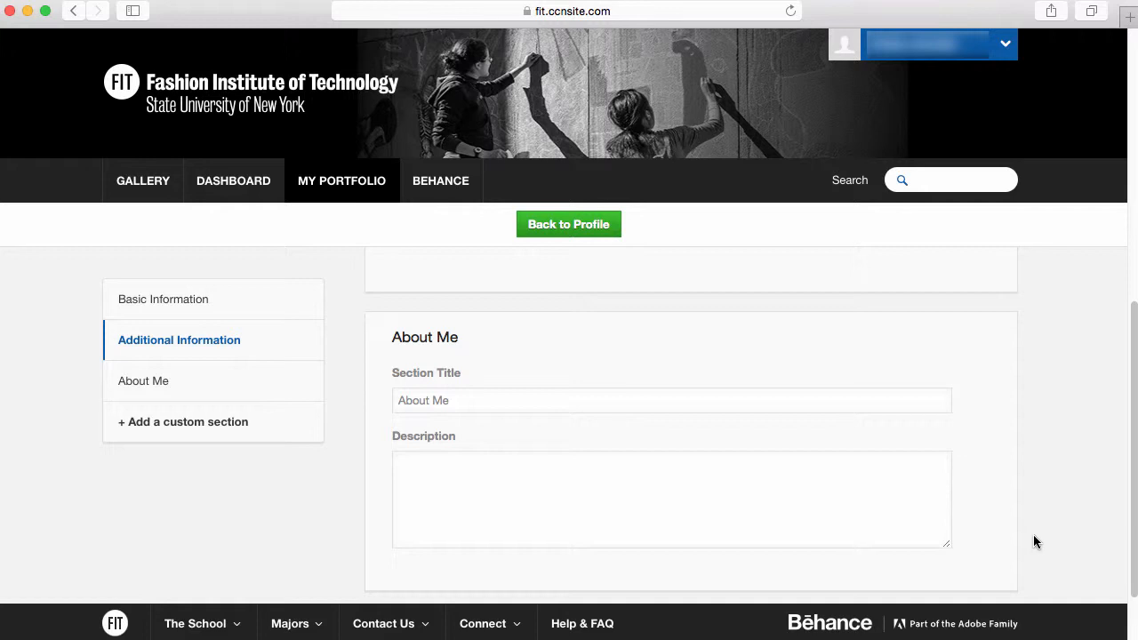
pyautogui.moveTo(1133, 452); pyautogui.dragTo(1133, 522)
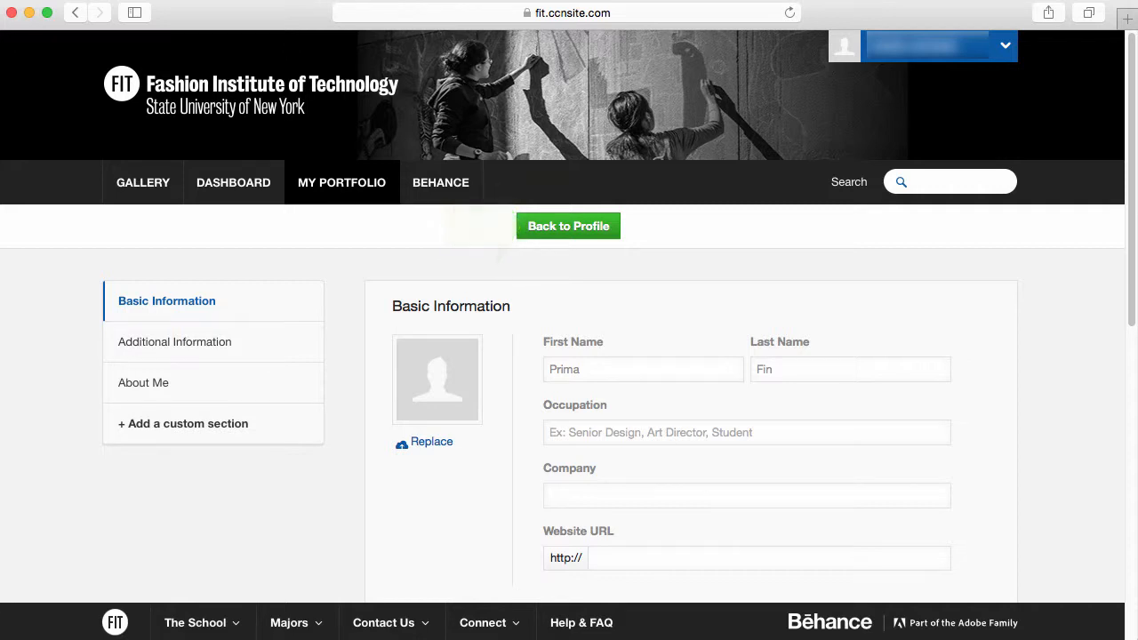
pyautogui.click(571, 232)
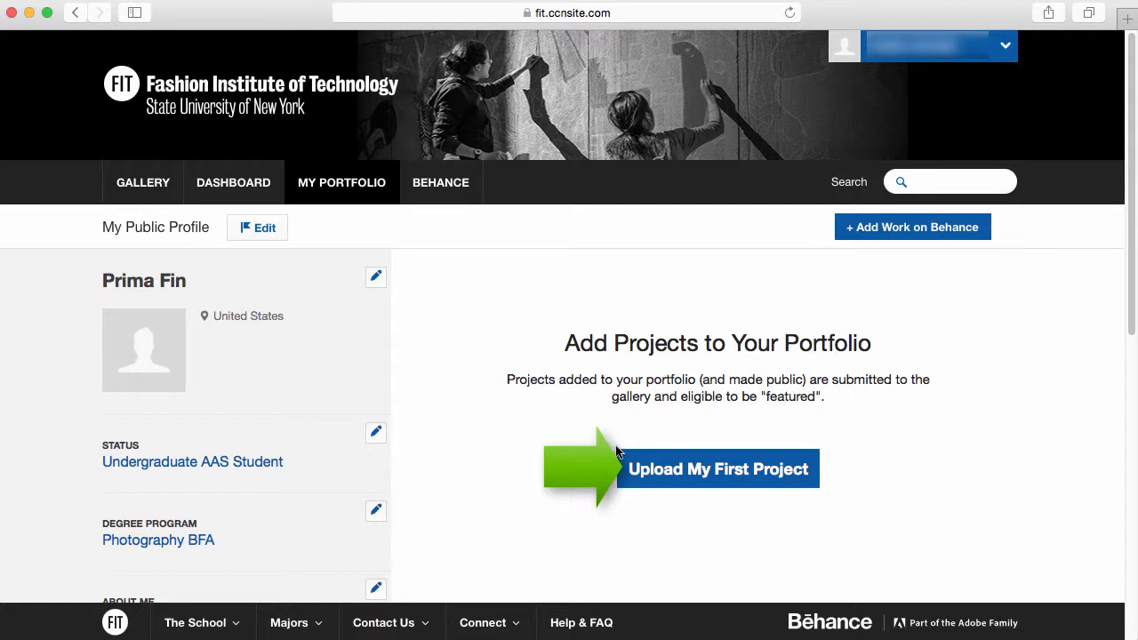
# - Start the first portfolio project by uploading peony.JPG from the Desktop's images folder, and skip the introductory tour
pyautogui.click(680, 483)
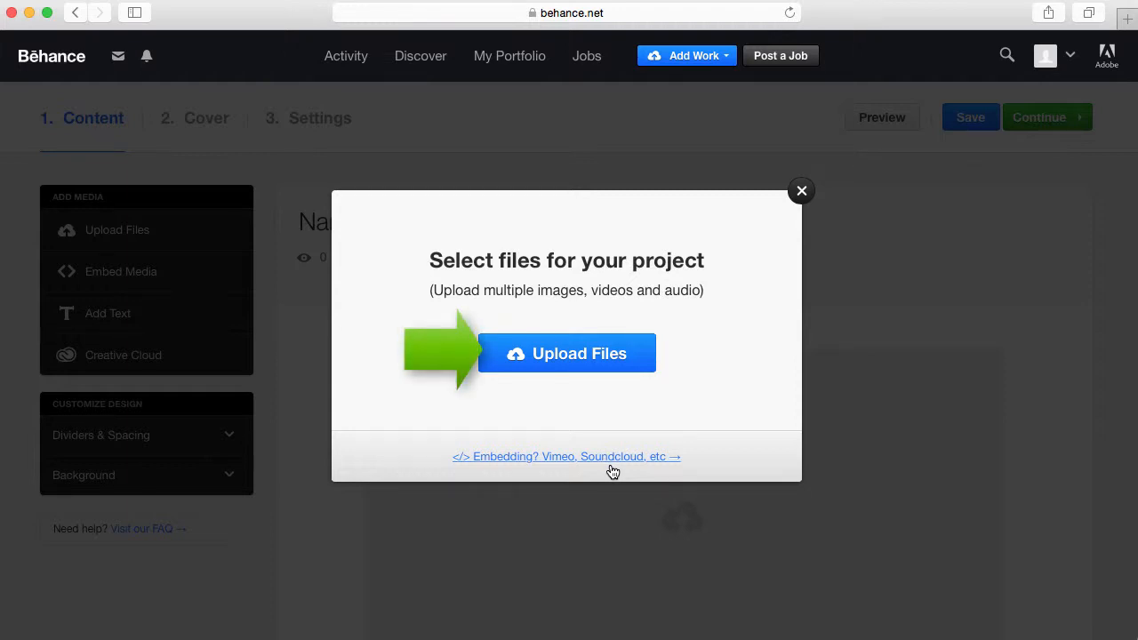
pyautogui.click(587, 361)
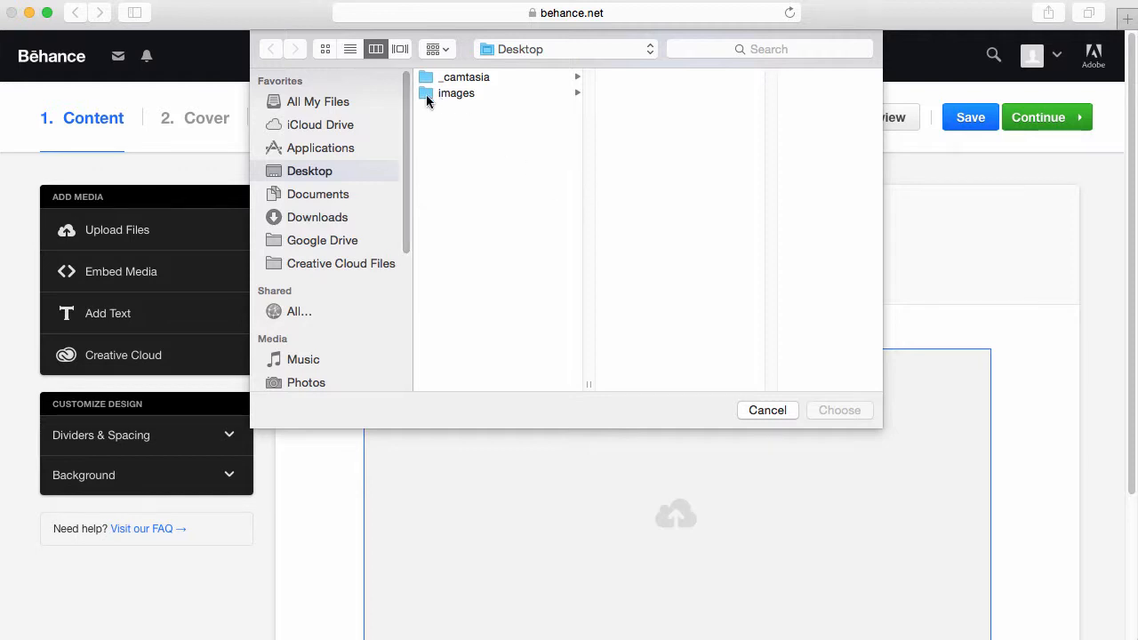
pyautogui.click(427, 98)
pyautogui.click(629, 80)
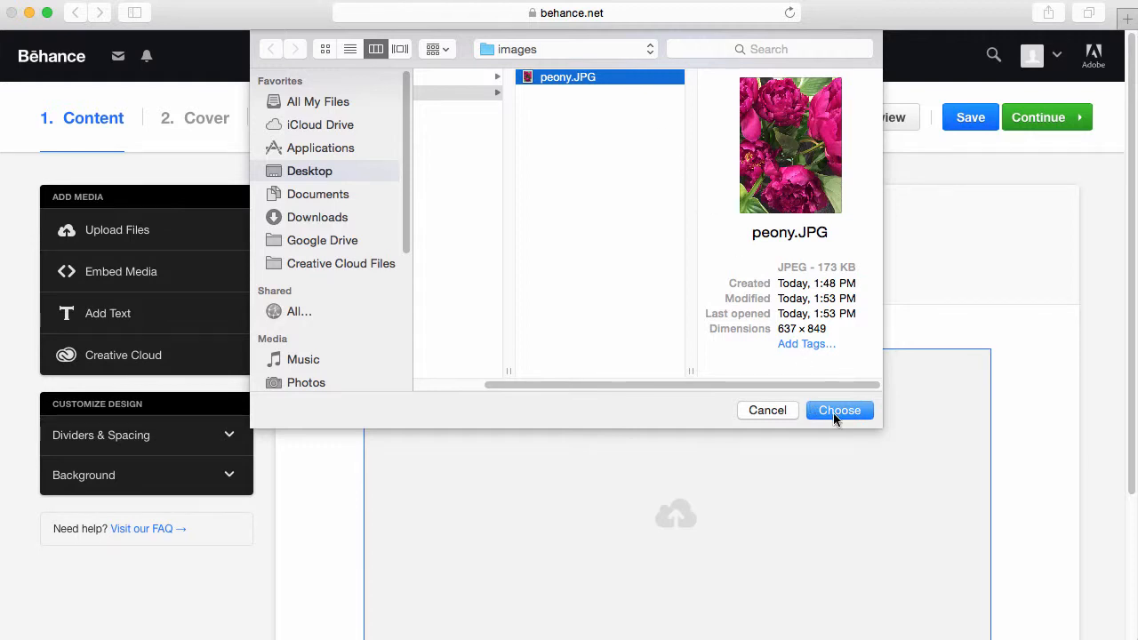
pyautogui.click(836, 416)
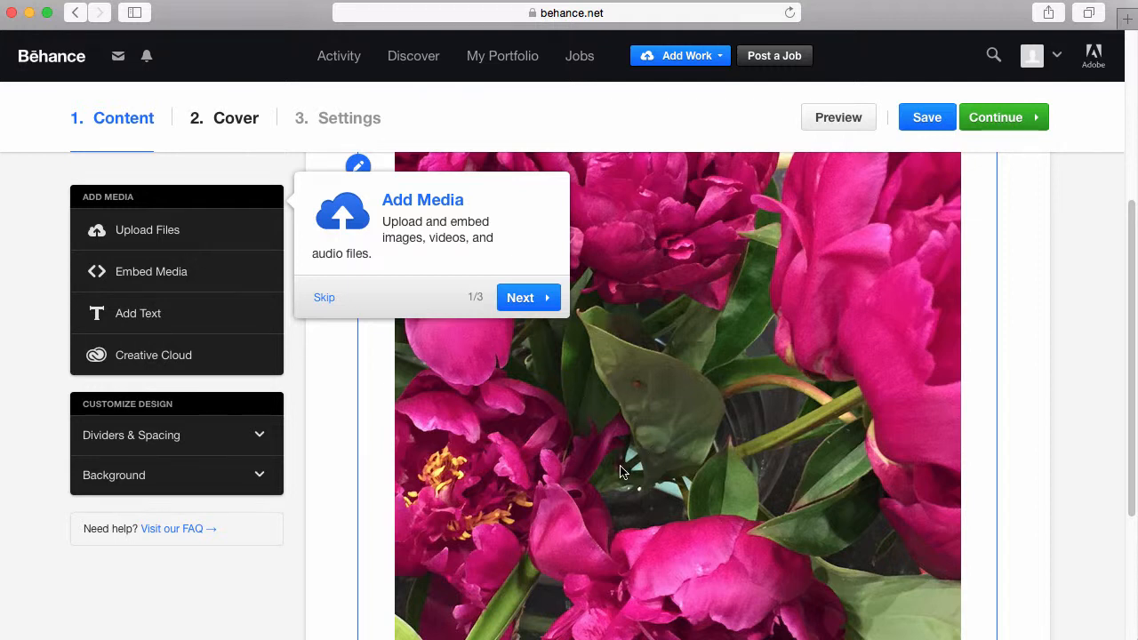
pyautogui.click(323, 297)
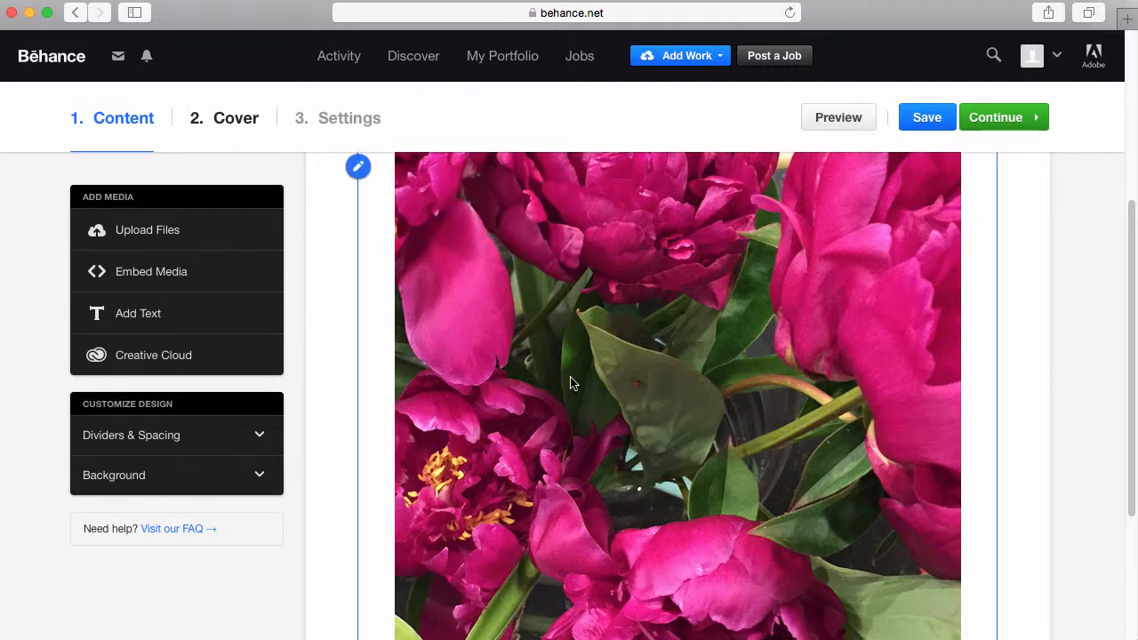
# - Continue to the project's cover and upload peony.JPG from the images folder as the cover image
pyautogui.click(997, 123)
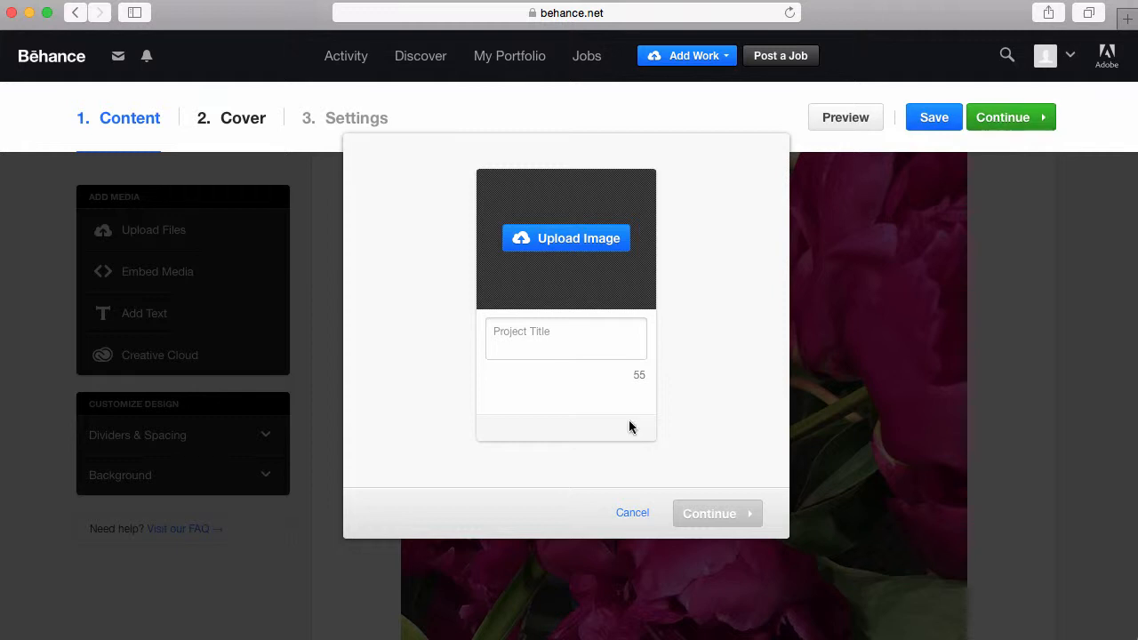
pyautogui.click(553, 240)
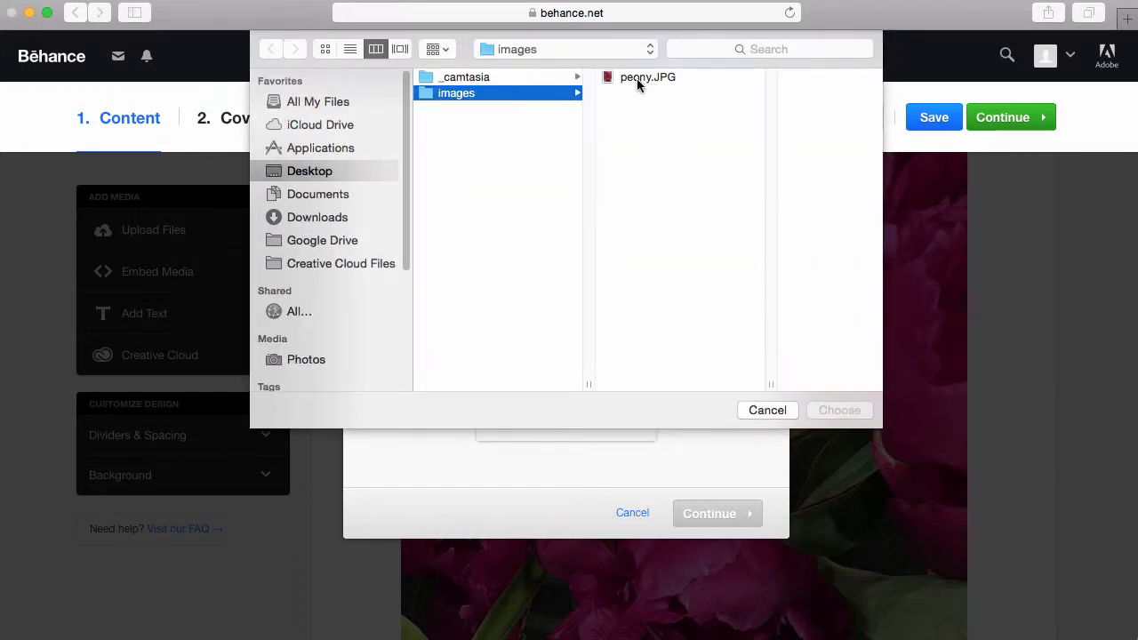
pyautogui.click(633, 78)
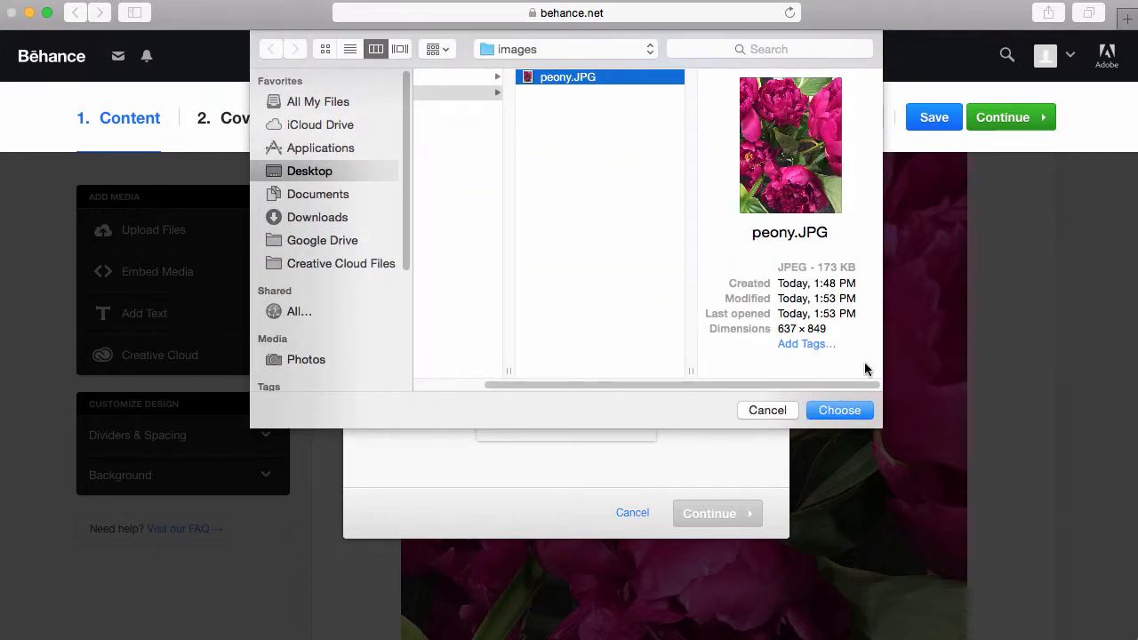
pyautogui.click(841, 410)
# - Crop the cover to the large bloom in the upper part of the photo and title the project "Peony"
pyautogui.moveTo(800, 390); pyautogui.dragTo(826, 429)
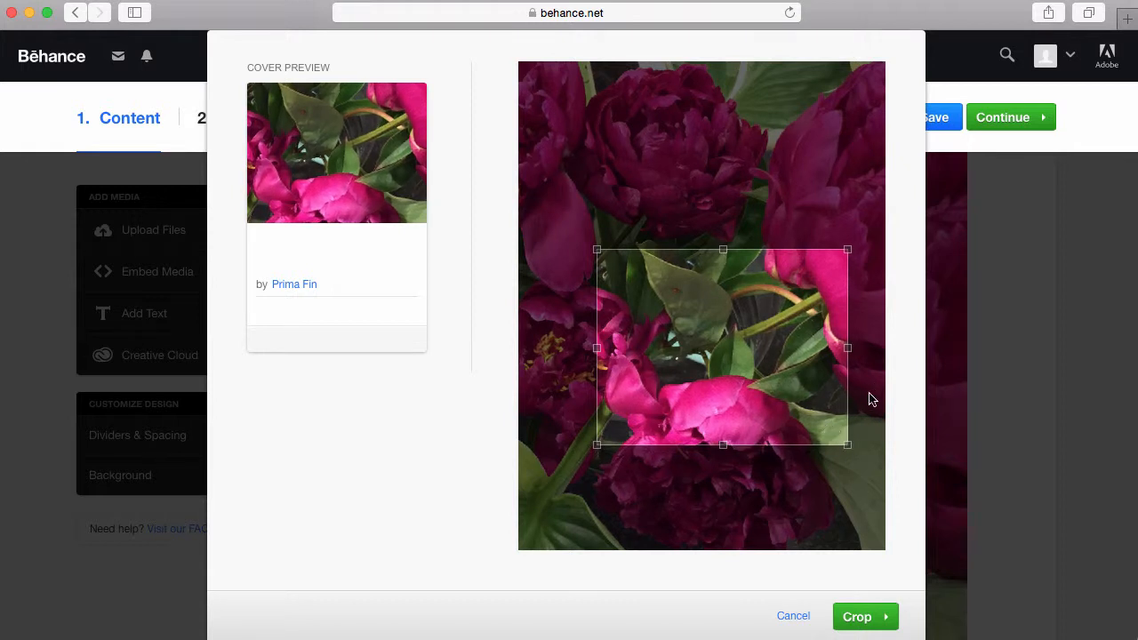
pyautogui.moveTo(850, 448); pyautogui.dragTo(880, 470)
pyautogui.moveTo(776, 432); pyautogui.dragTo(778, 339)
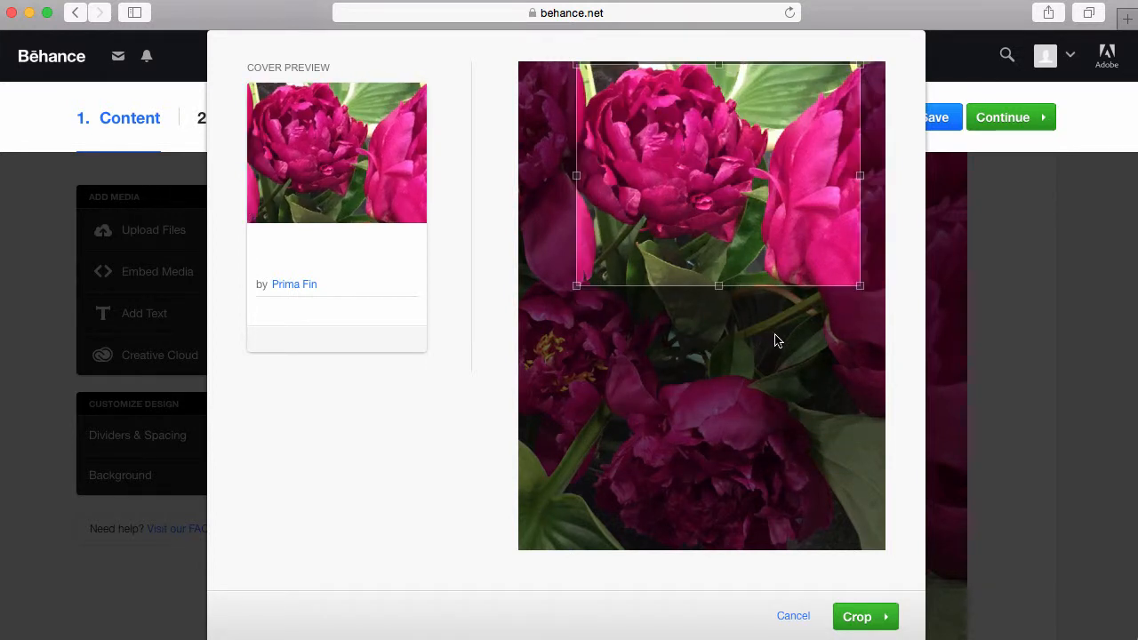
pyautogui.click(857, 623)
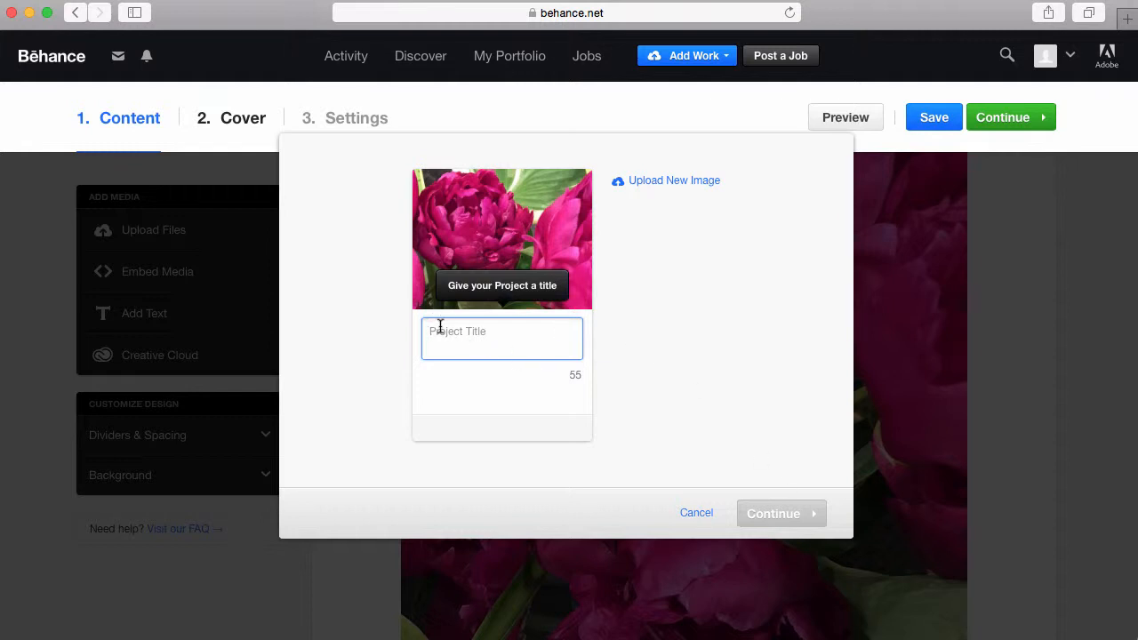
pyautogui.write('Peony')
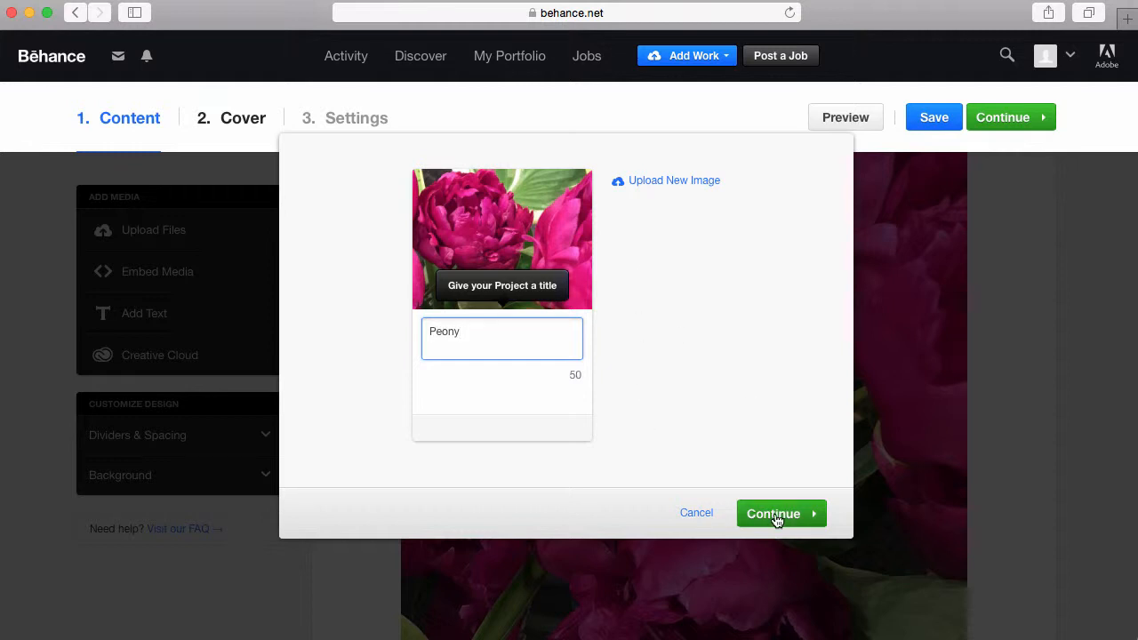
pyautogui.click(776, 516)
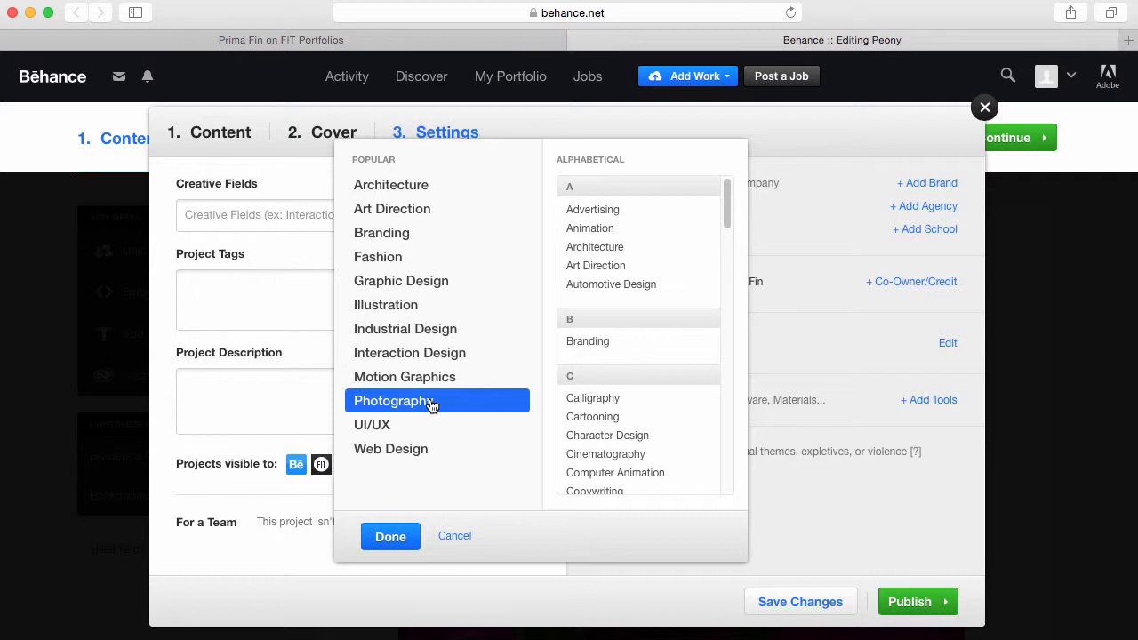
# - Set the creative field to Photography and add the project tags flower, peony, fuscia and foliage
pyautogui.click(431, 405)
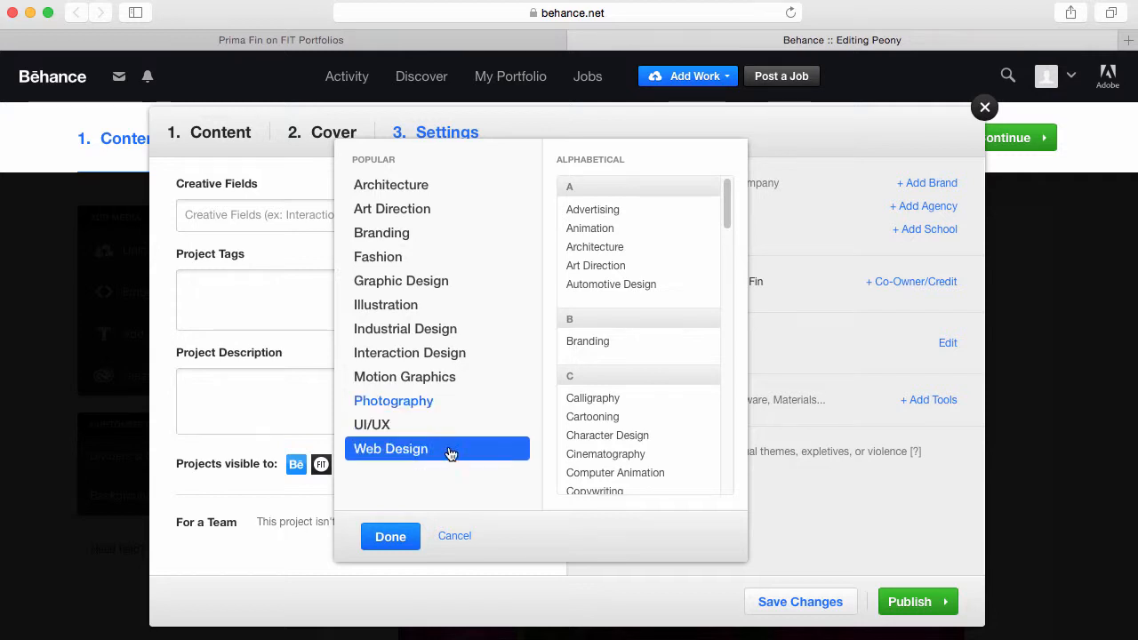
pyautogui.click(387, 536)
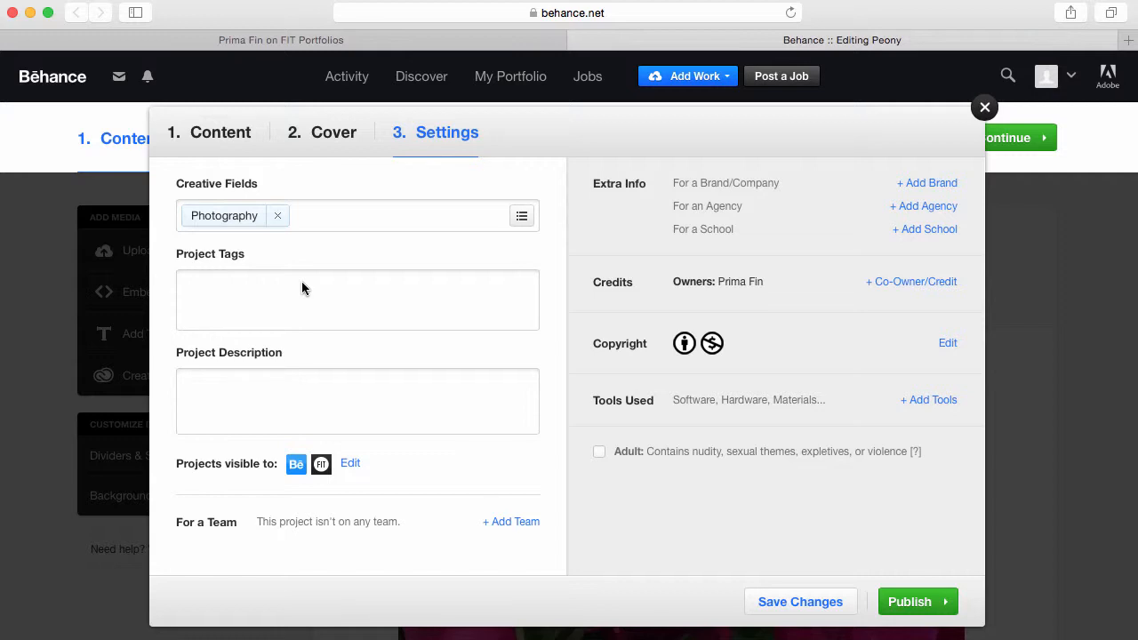
pyautogui.click(302, 284)
pyautogui.write('flo')
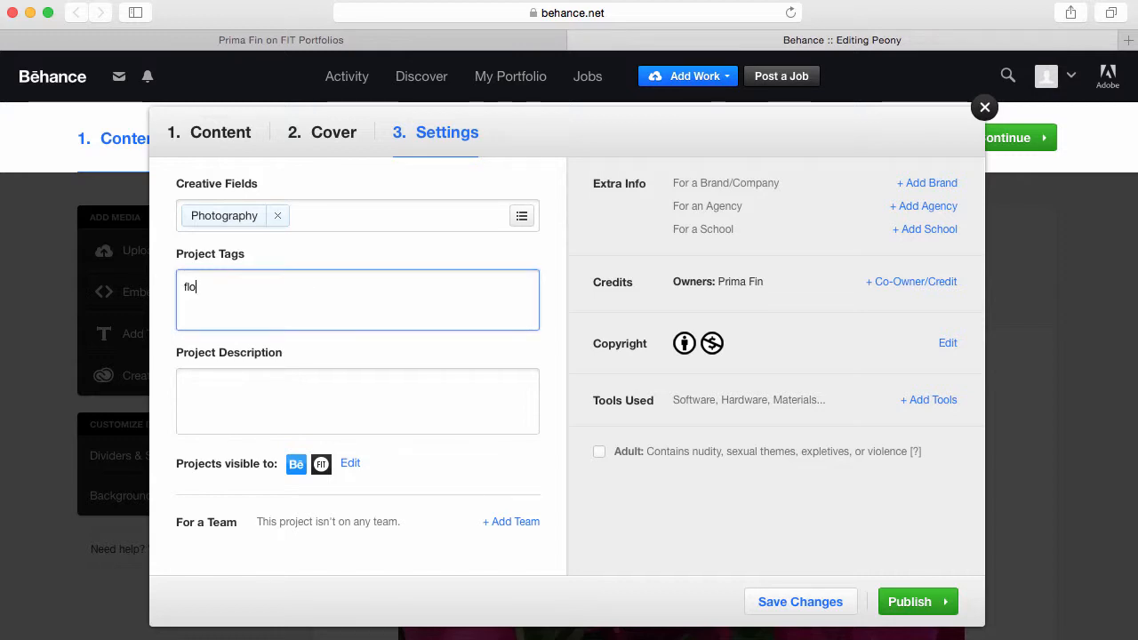
pyautogui.write('wer')
pyautogui.press('Return')
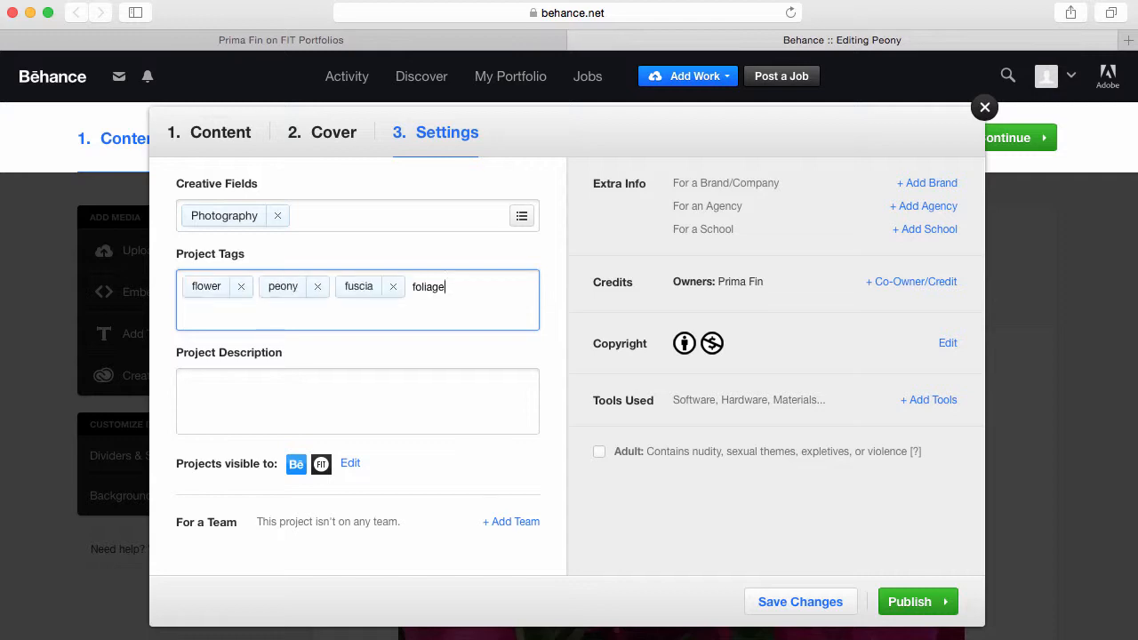
pyautogui.press('Return')
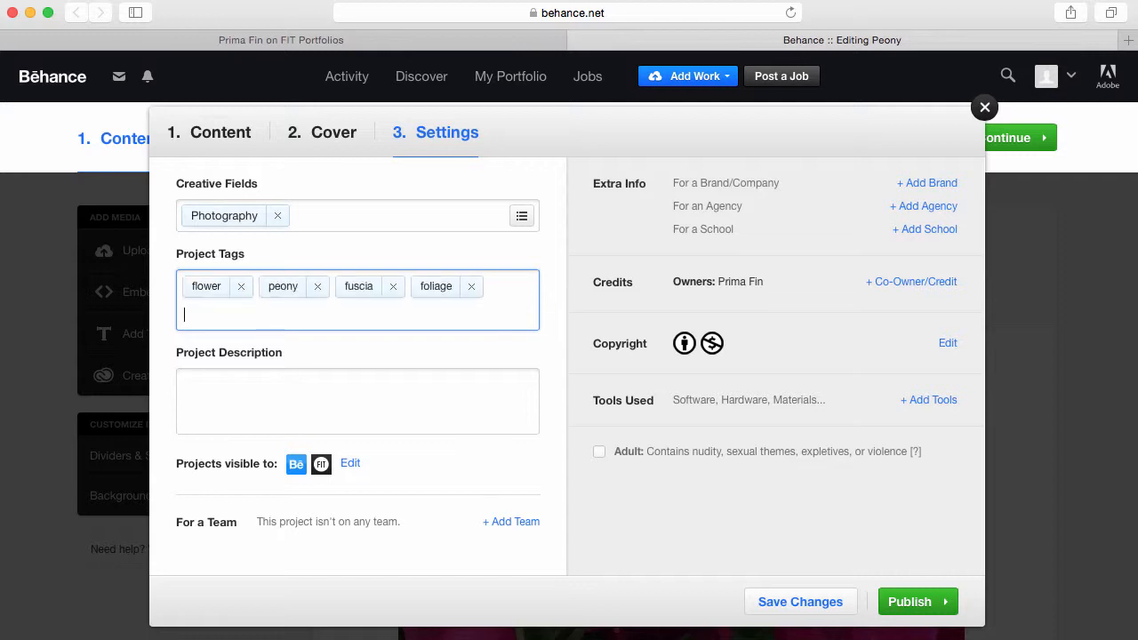
# - Enter the project description "Photograph of peonies." and check the co-owner and credit options without adding anyone
pyautogui.click(317, 386)
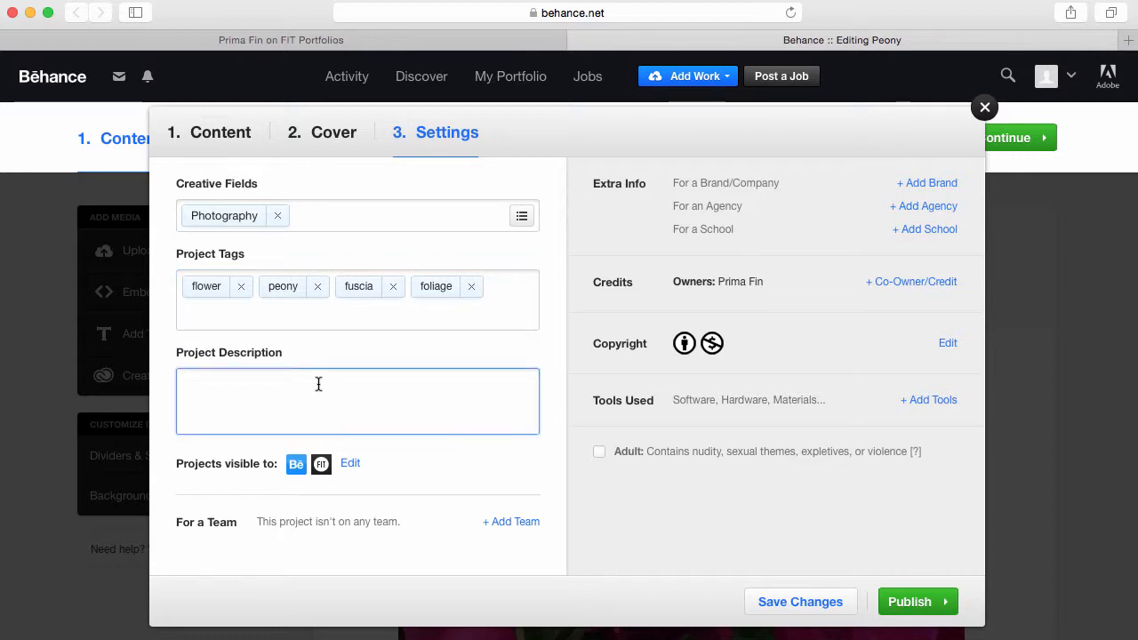
pyautogui.write('Photograph of peonies.')
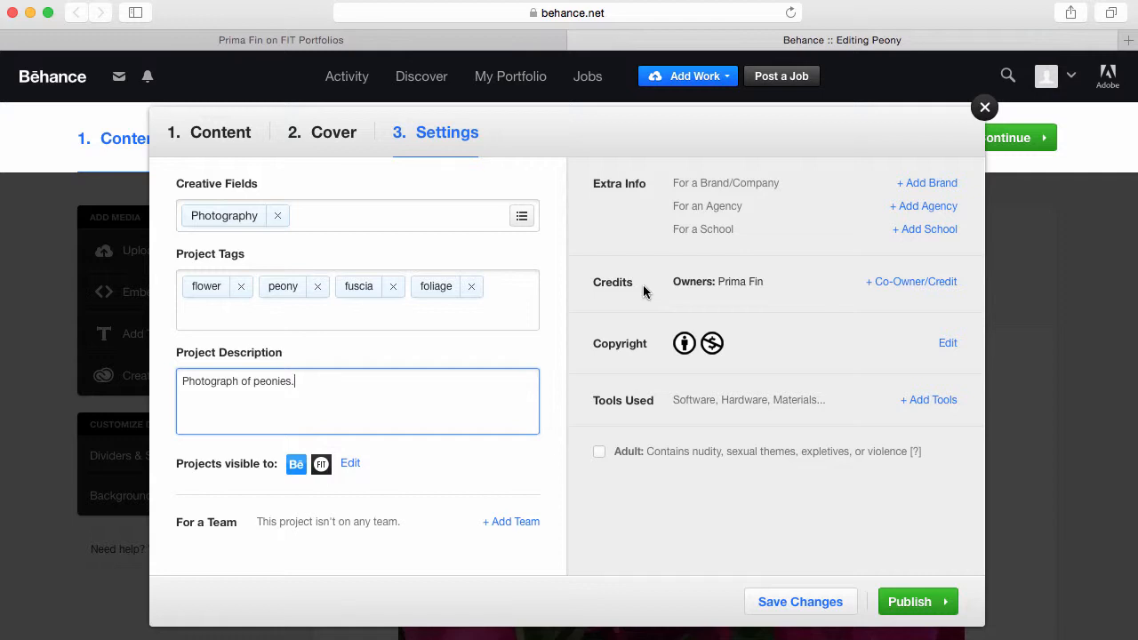
pyautogui.click(896, 283)
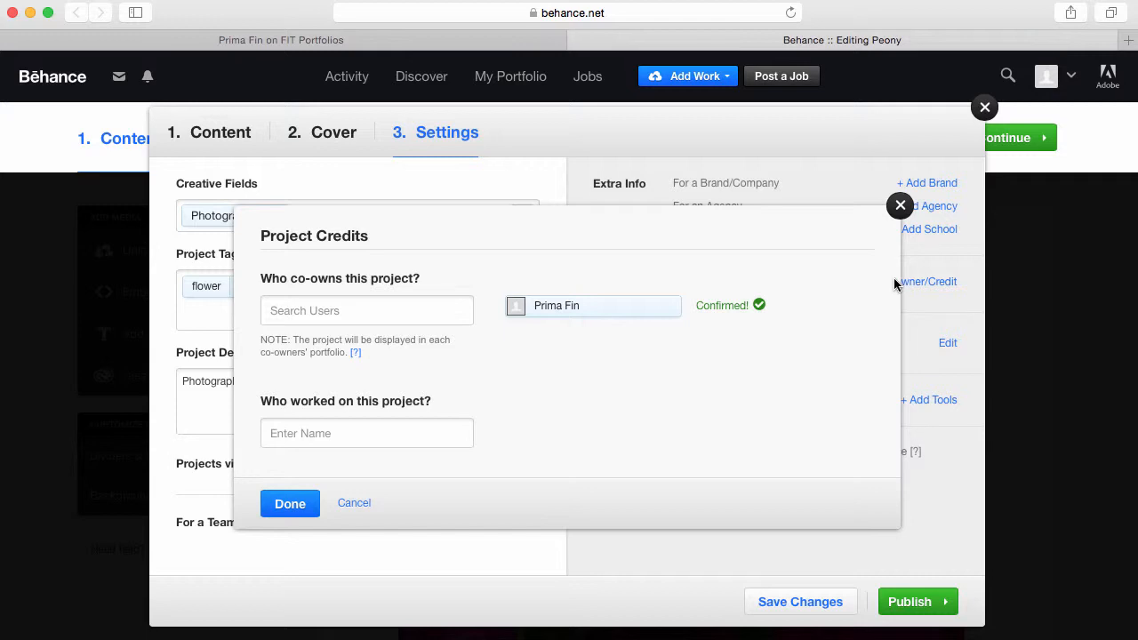
pyautogui.click(899, 207)
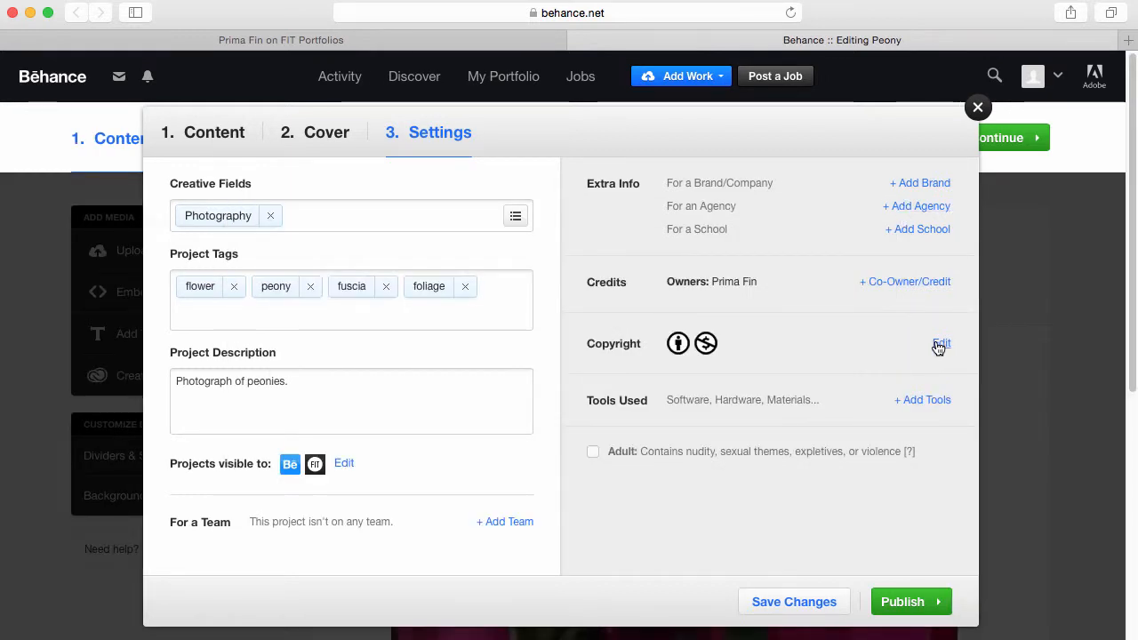
# - Disallow modifications of the work under the Creative Commons license, and look at the tools-used options without adding any
pyautogui.click(936, 345)
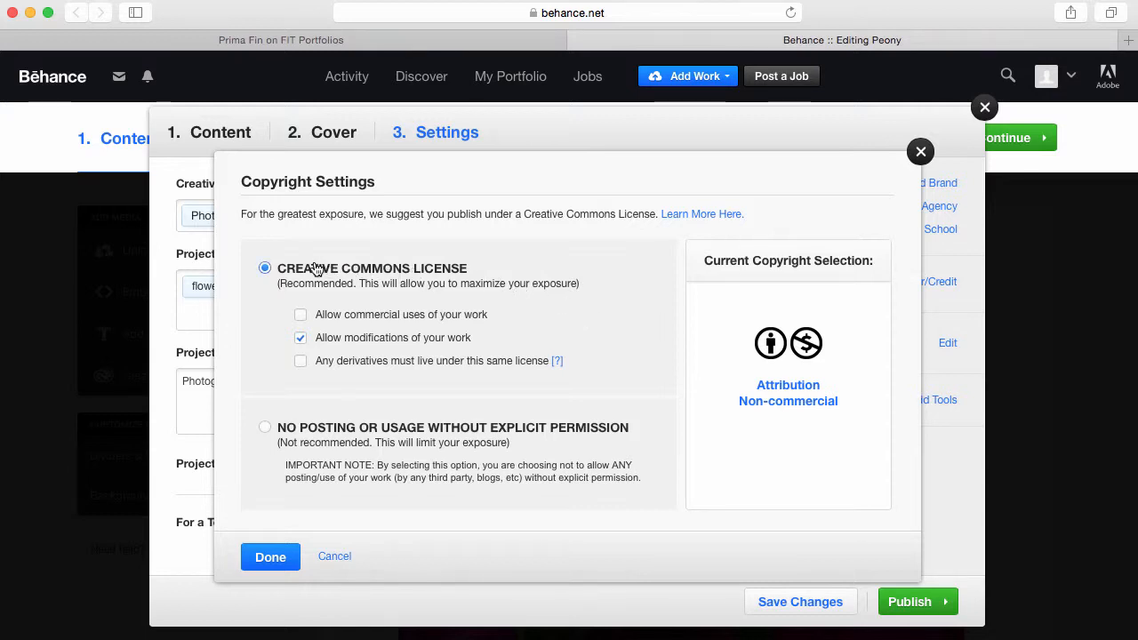
pyautogui.click(300, 339)
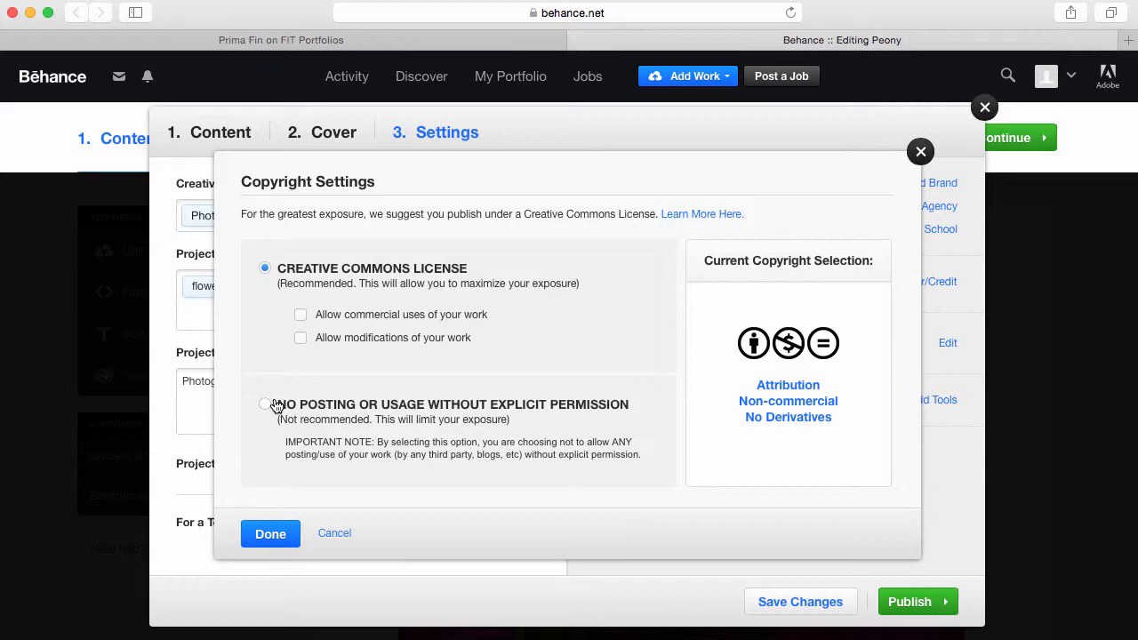
pyautogui.click(270, 534)
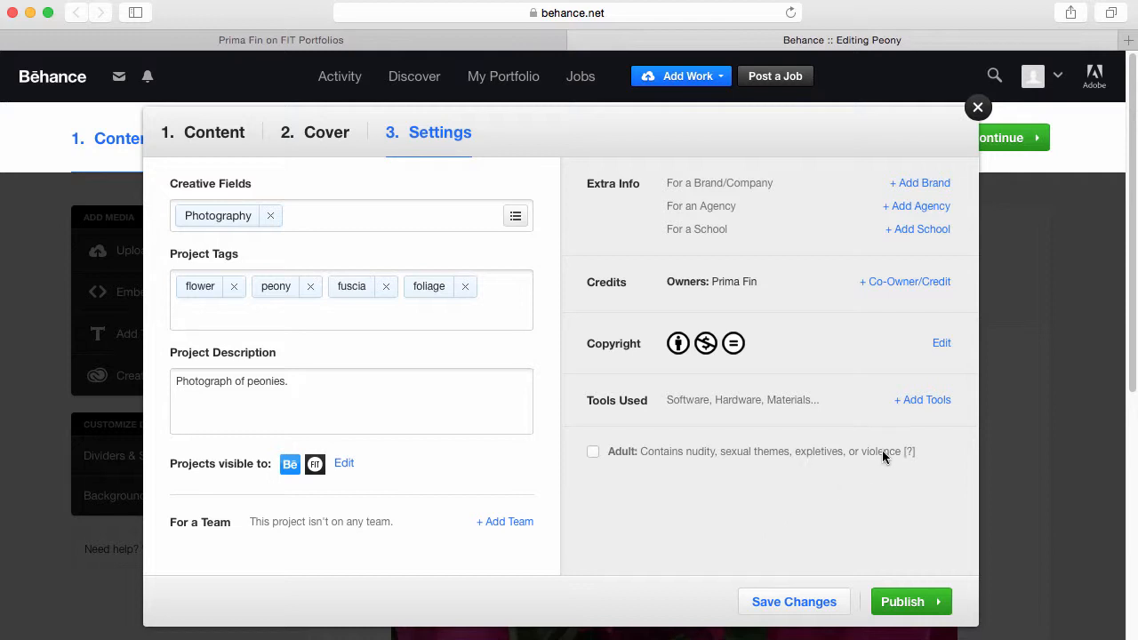
pyautogui.click(925, 400)
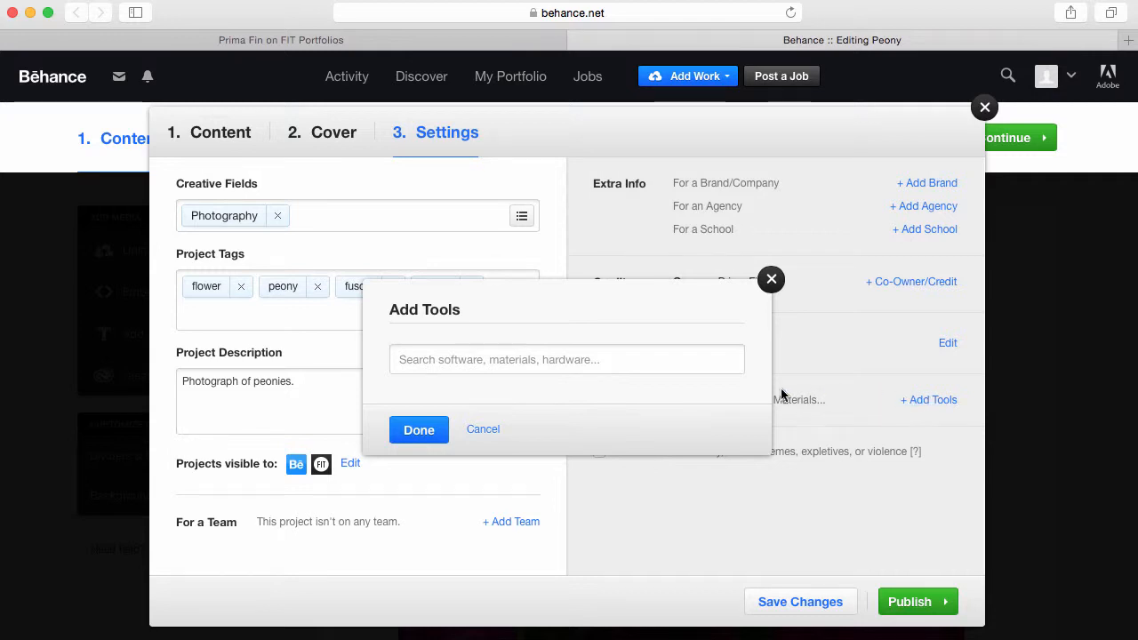
pyautogui.click(419, 431)
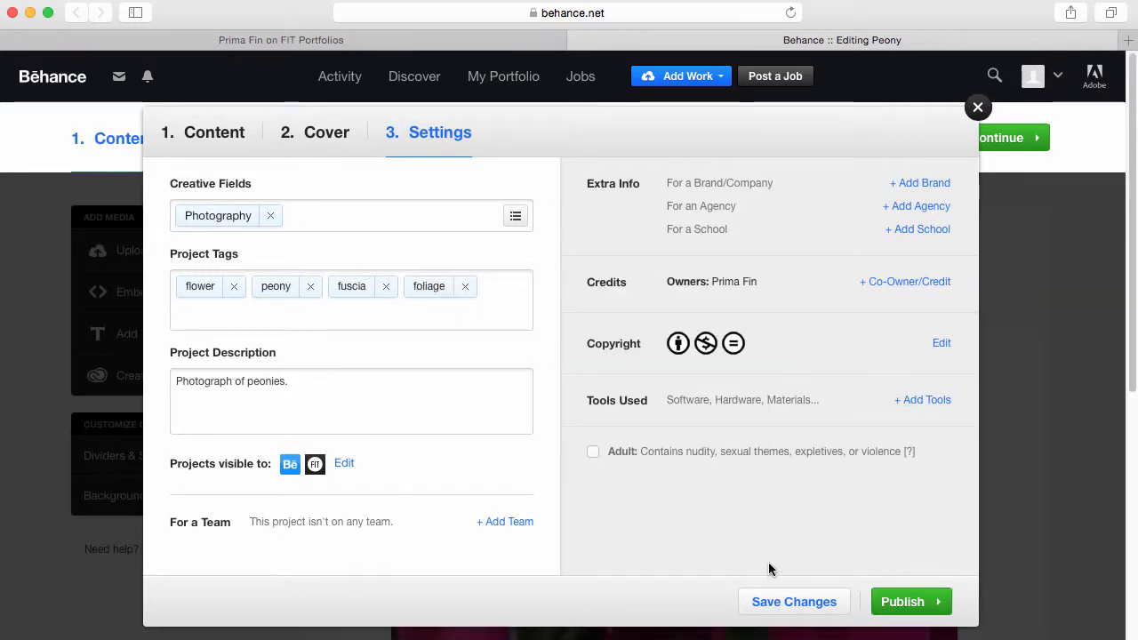
# - Save the settings and publish the Peony project, dismissing the prompt to promote the work
pyautogui.click(787, 602)
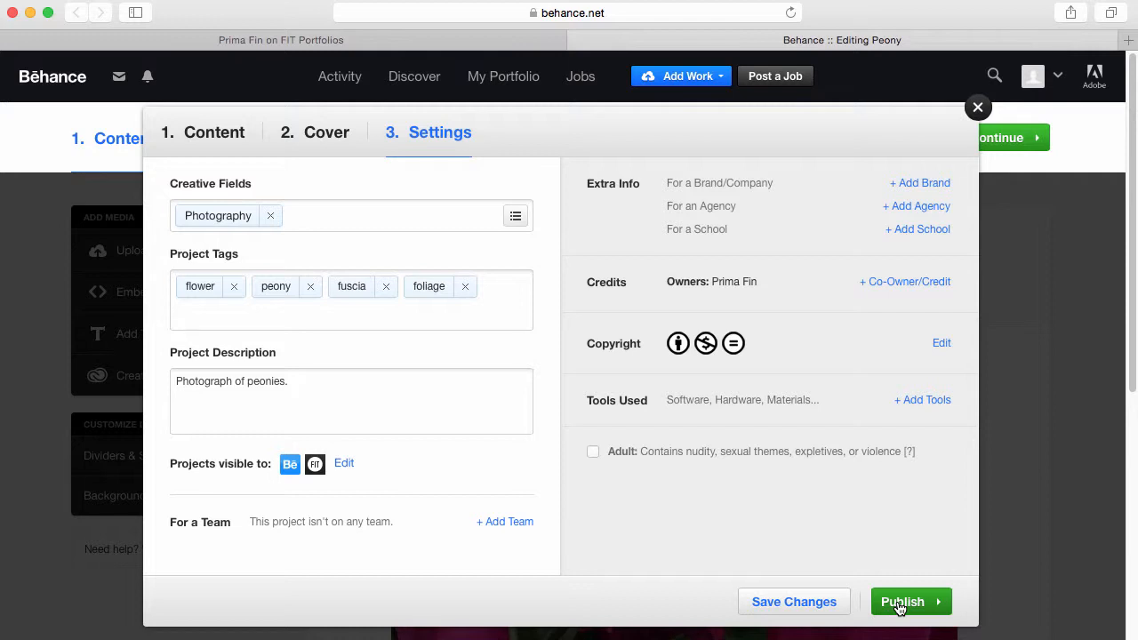
pyautogui.click(902, 602)
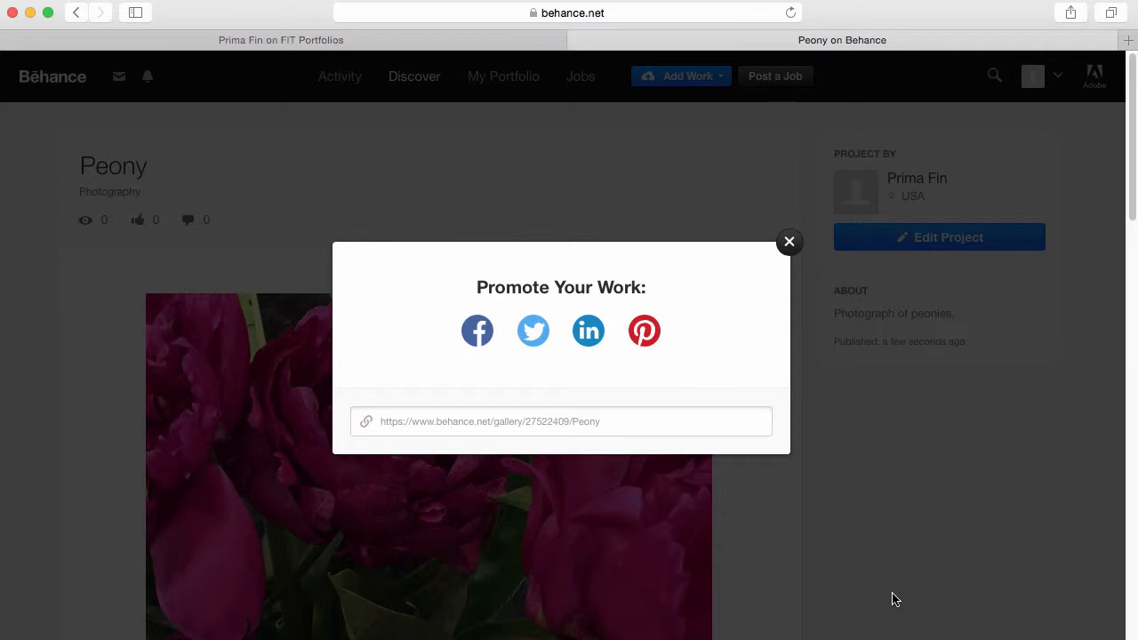
pyautogui.click(789, 242)
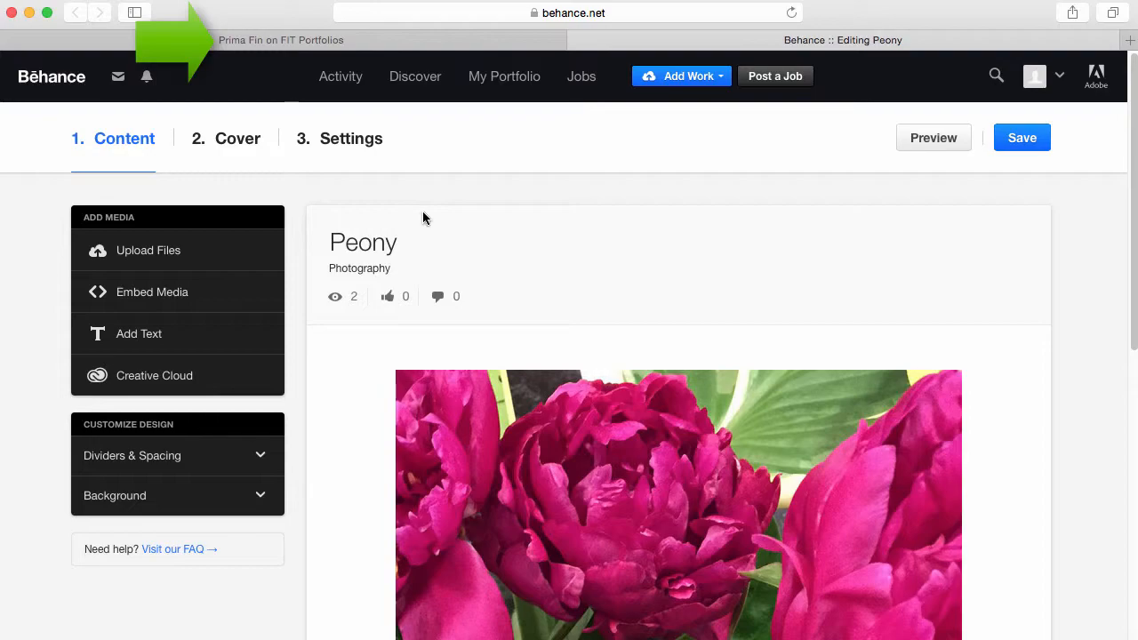
# - Return to the FIT Portfolios site and open the editing options of the Peony project
pyautogui.click(273, 42)
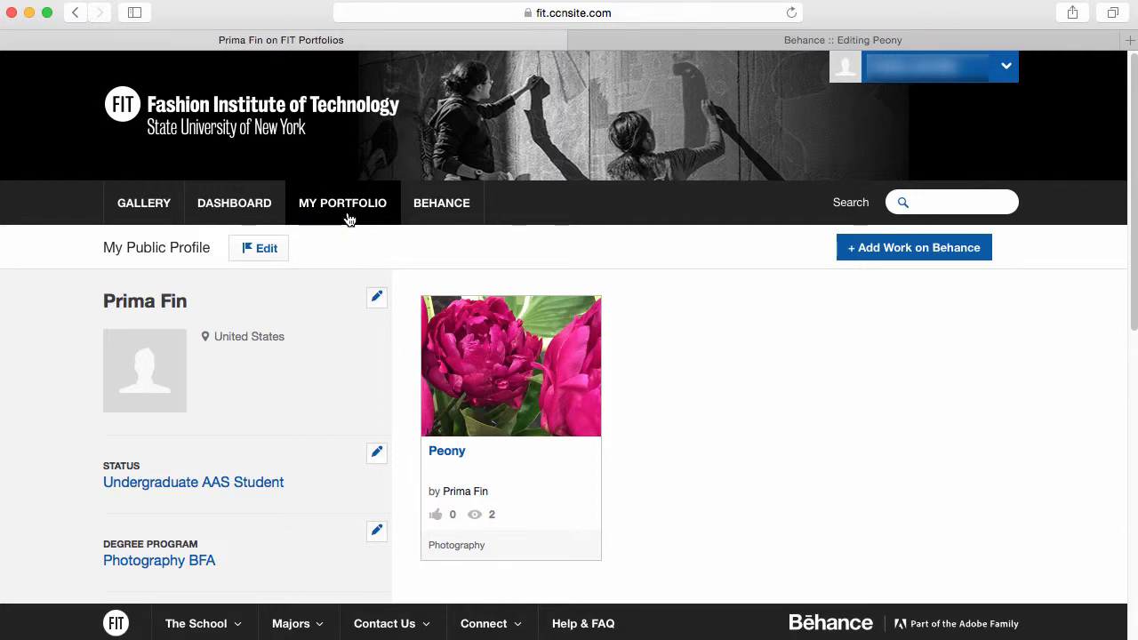
pyautogui.click(584, 311)
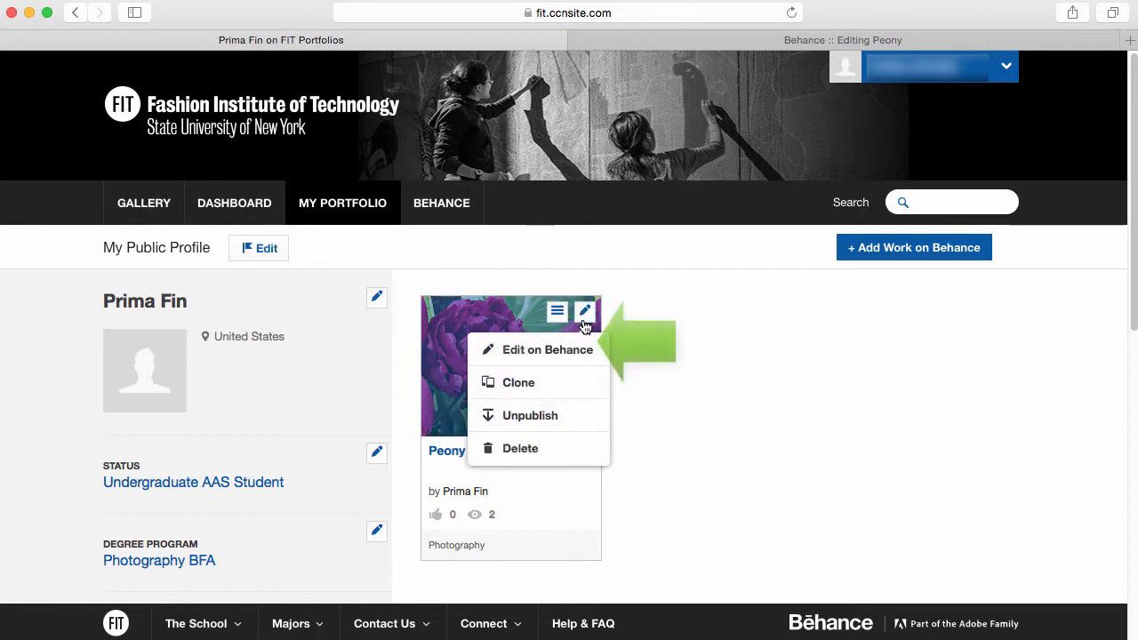